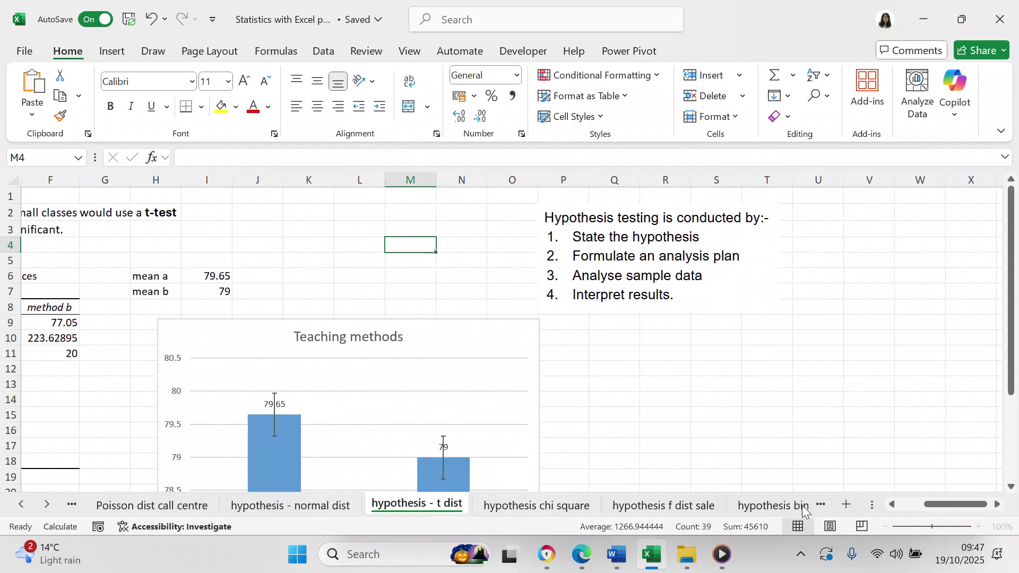
Review the t-distribution question and sheet layout, and inspect the formulas behind the first method a and method b scores.
click(892, 505)
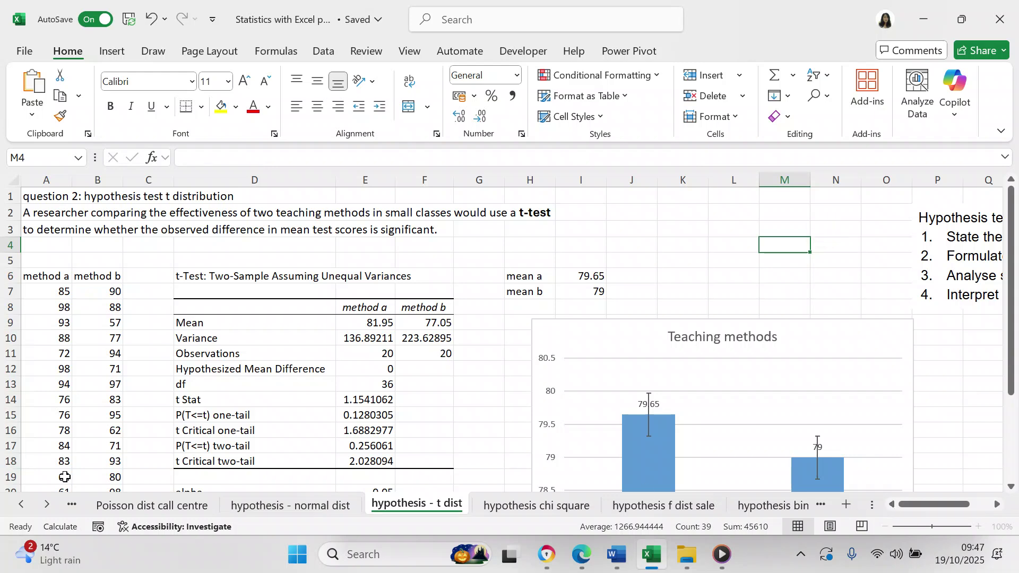
drag(1013, 311, 1017, 252)
mouse_move(1011, 252)
mouse_down()
mouse_move(1007, 418)
mouse_move(1008, 241)
mouse_up()
click(50, 293)
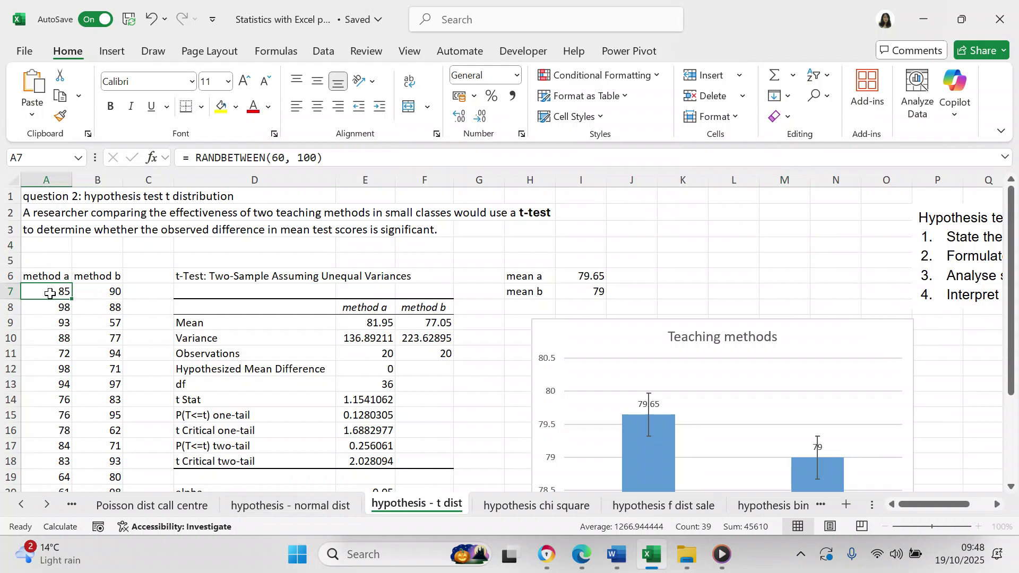
click(88, 291)
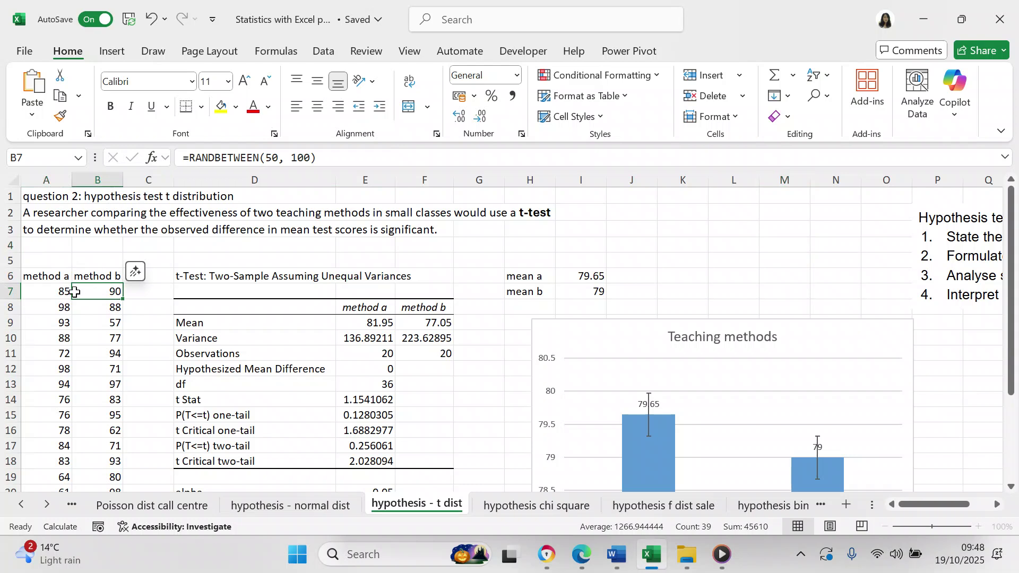
click(57, 290)
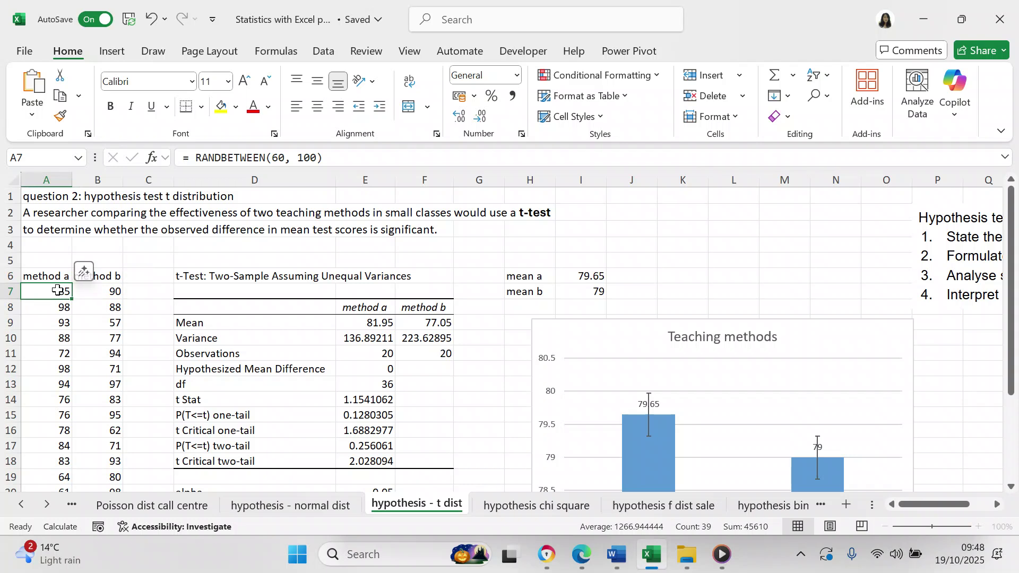
click(164, 241)
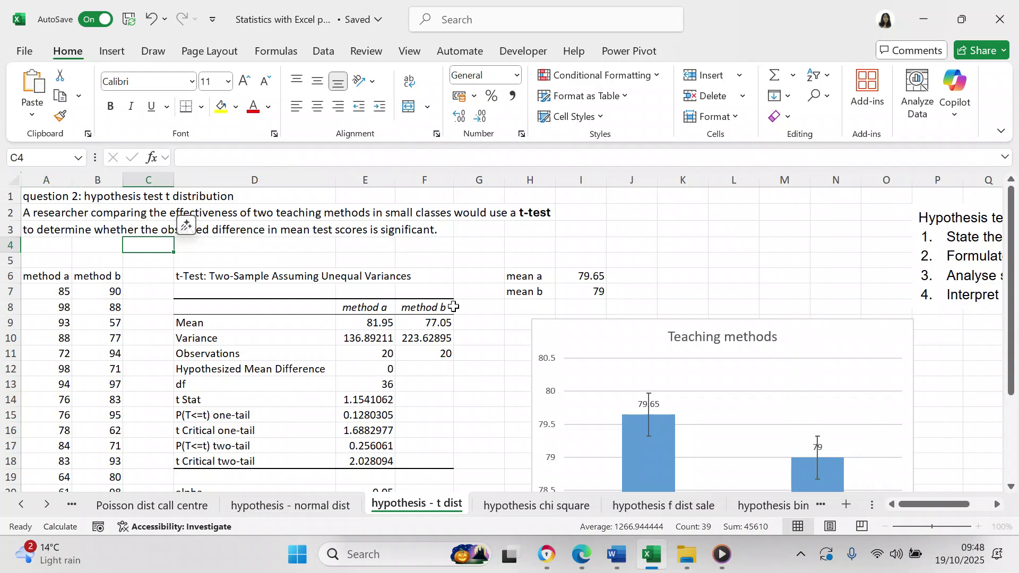
scroll(1012, 491, down, 4)
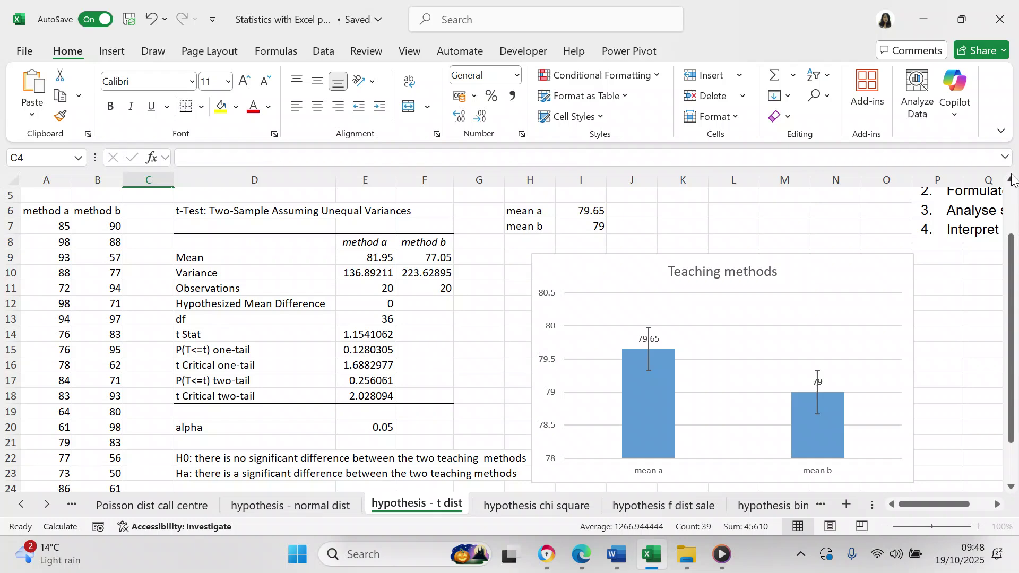
scroll(1012, 180, up, 3)
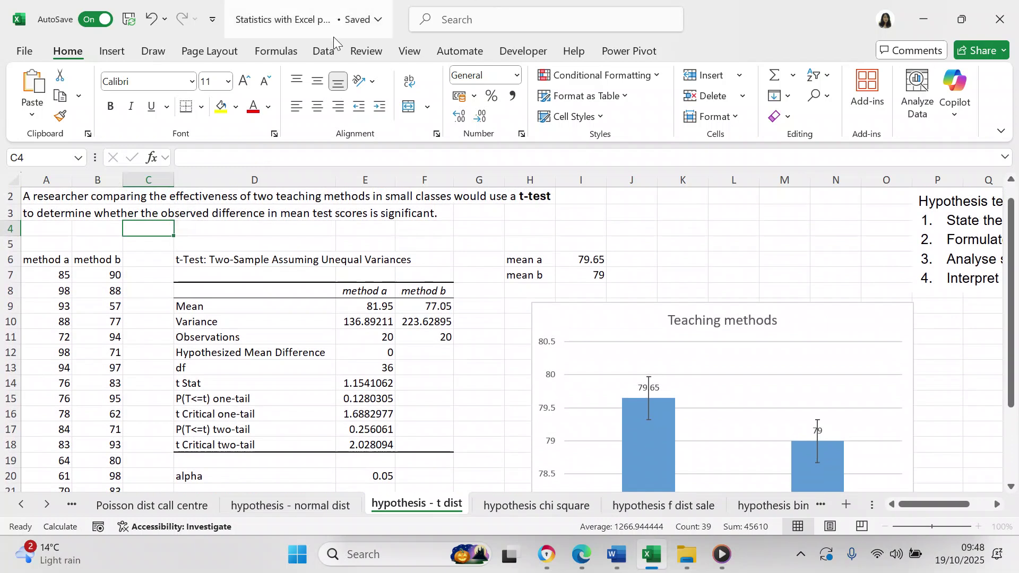
Start the t-Test: Two-Sample Assuming Unequal Variances from the data analysis tools.
click(323, 52)
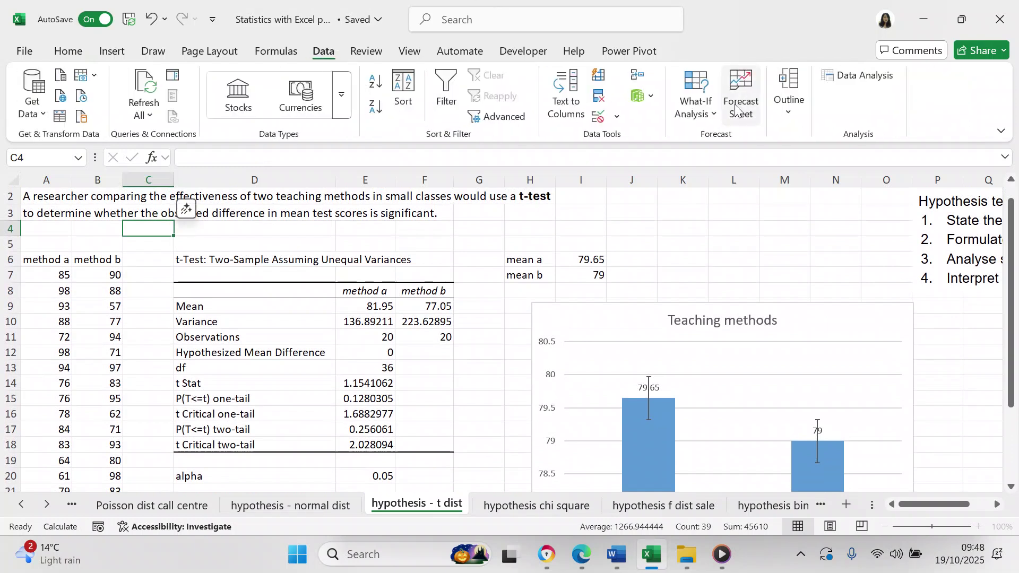
click(840, 85)
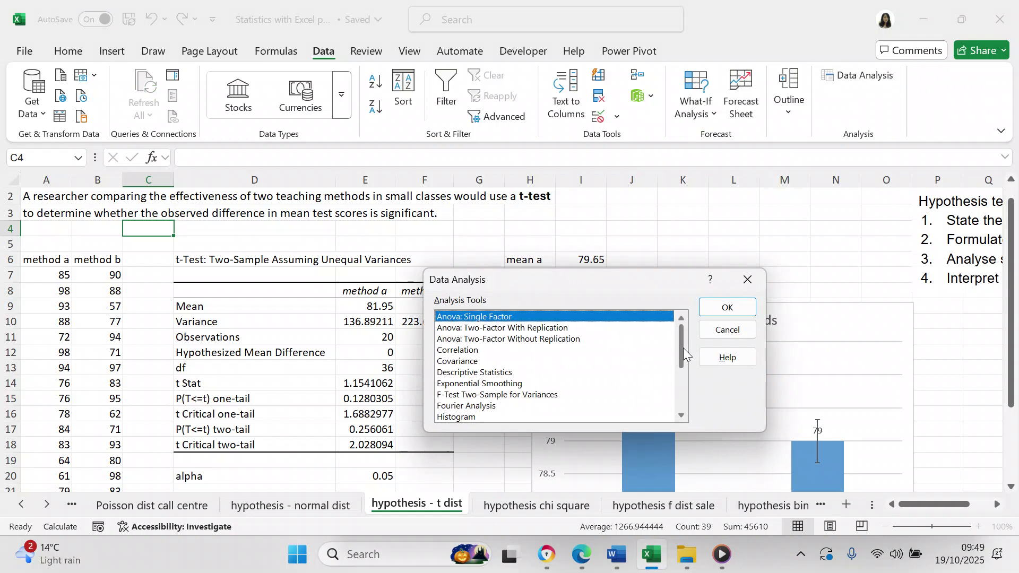
drag(683, 348, 684, 389)
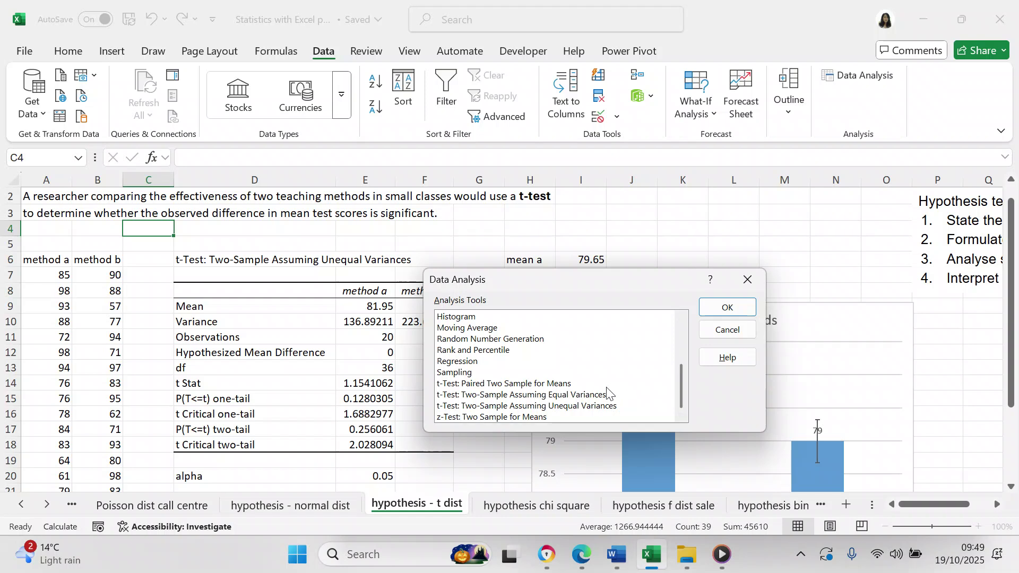
click(565, 409)
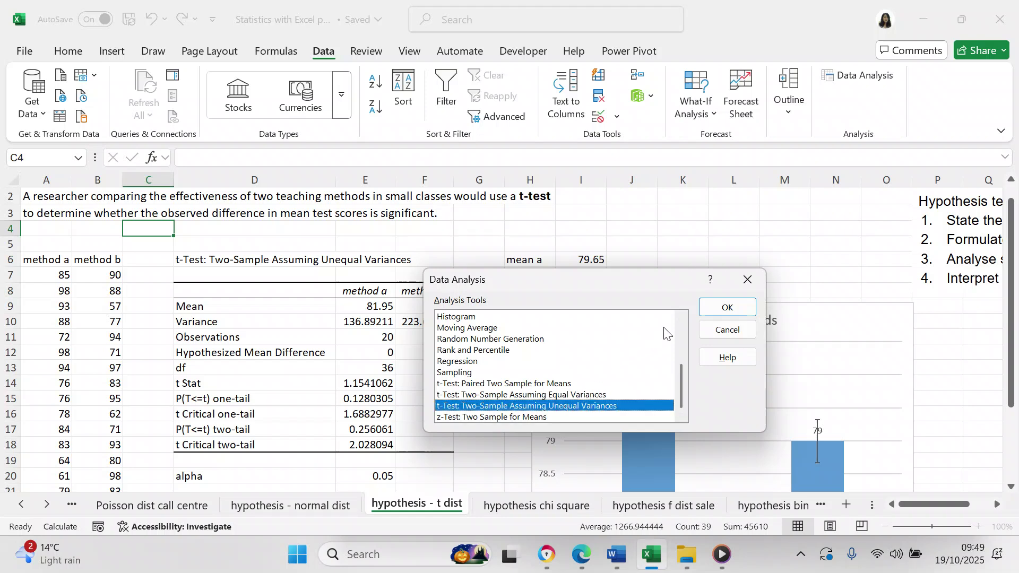
click(720, 305)
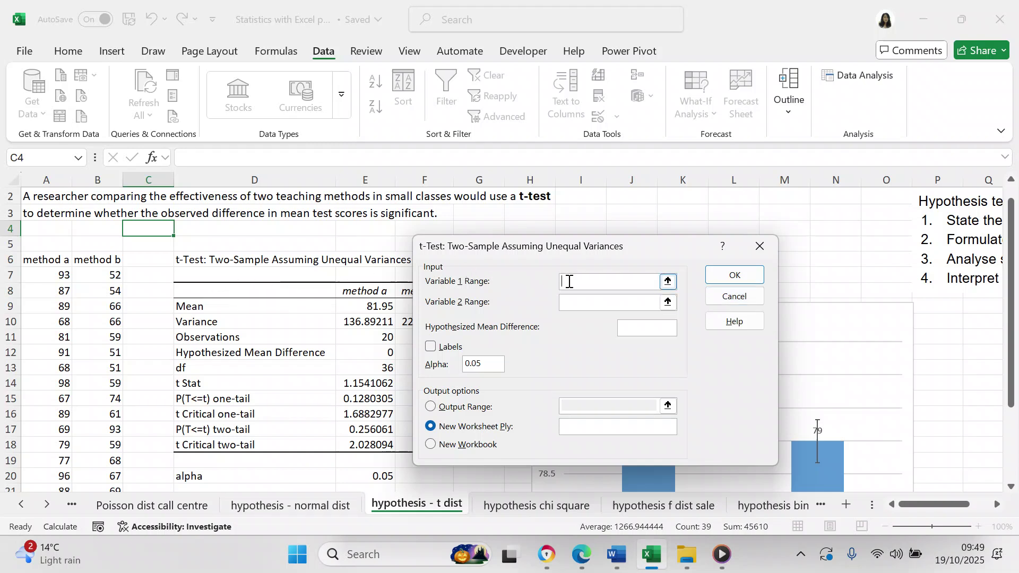
Set the t-test's Variable 1 range to a6:a26 and its Variable 2 range to b6:b26.
text(a7:a26)
click(582, 299)
text(b7:b26)
click(571, 282)
key(BackSpace)
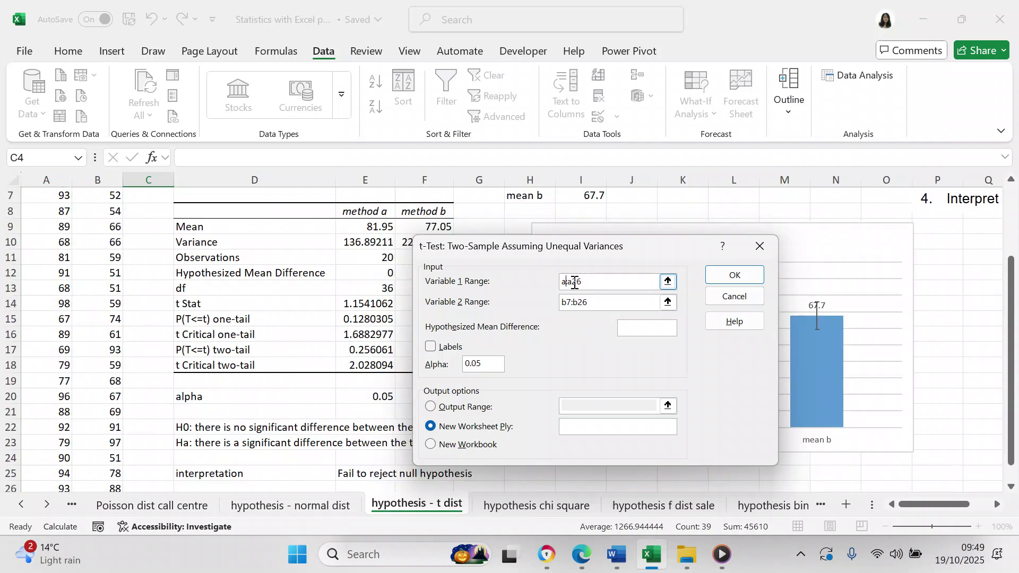
text(6)
click(574, 300)
key(BackSpace)
text(6)
Enable Labels and the Output Range option for the t-test, and cancel the analysis without running it.
click(436, 347)
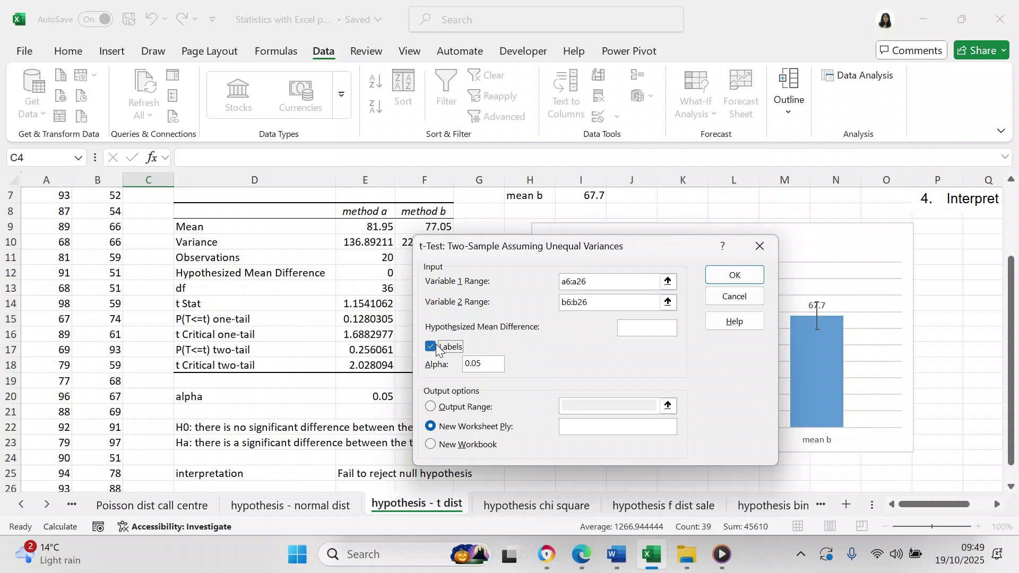
click(431, 407)
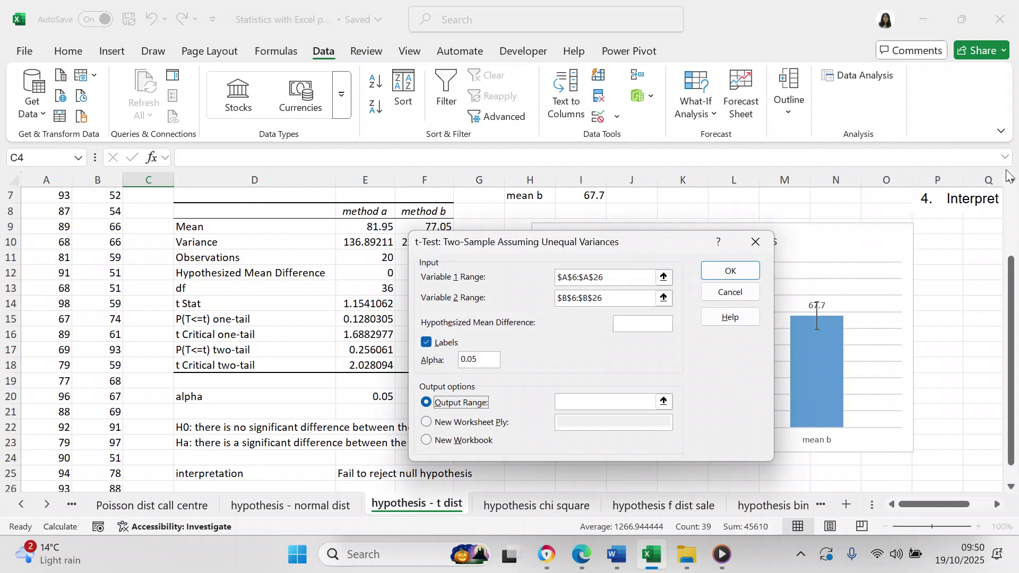
click(746, 291)
click(746, 291)
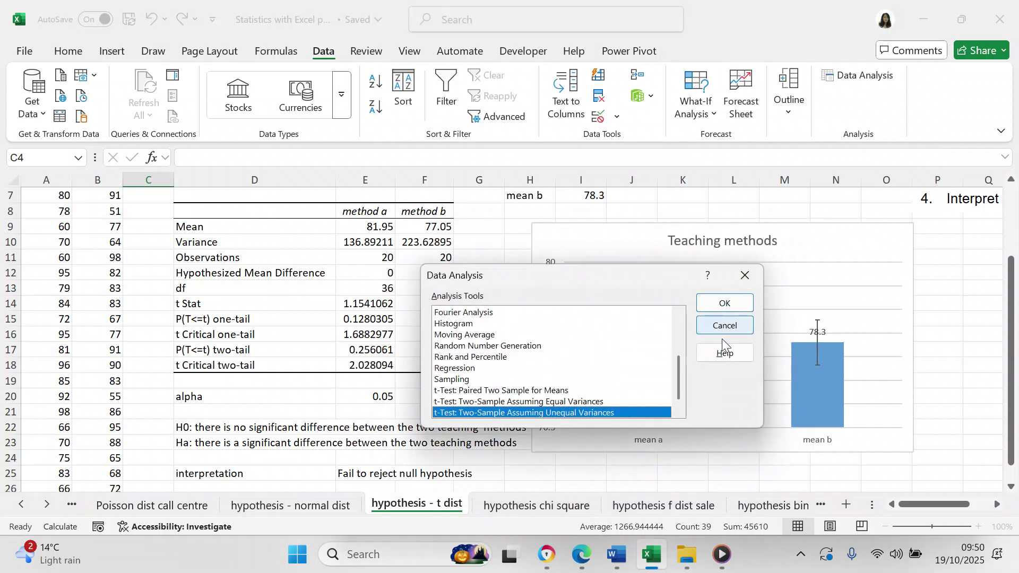
click(725, 326)
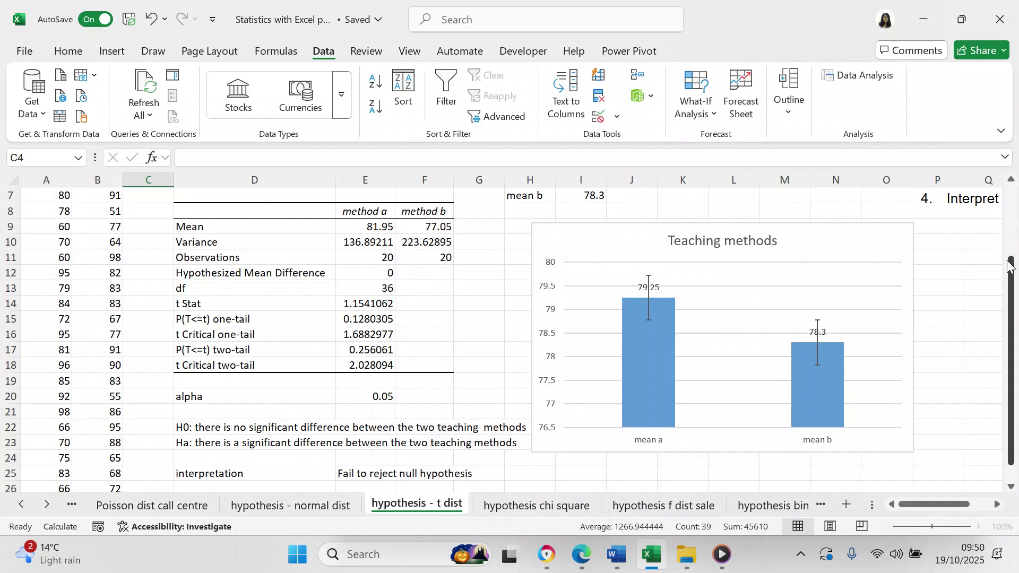
Review the existing t-test results, alpha and hypotheses, and inspect the formula behind the interpretation in E25.
drag(1010, 266, 1002, 225)
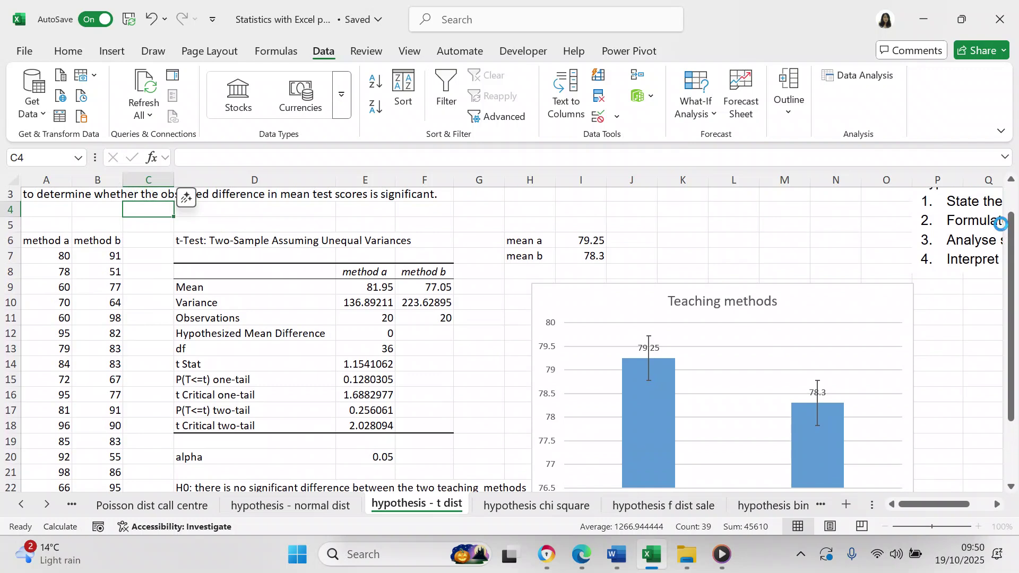
drag(1013, 276, 1013, 300)
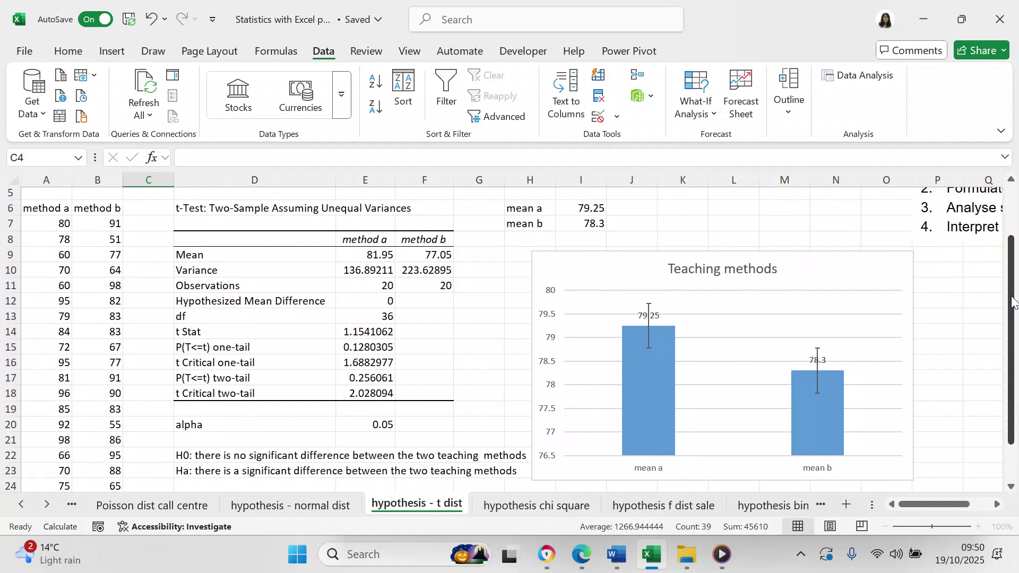
click(1010, 296)
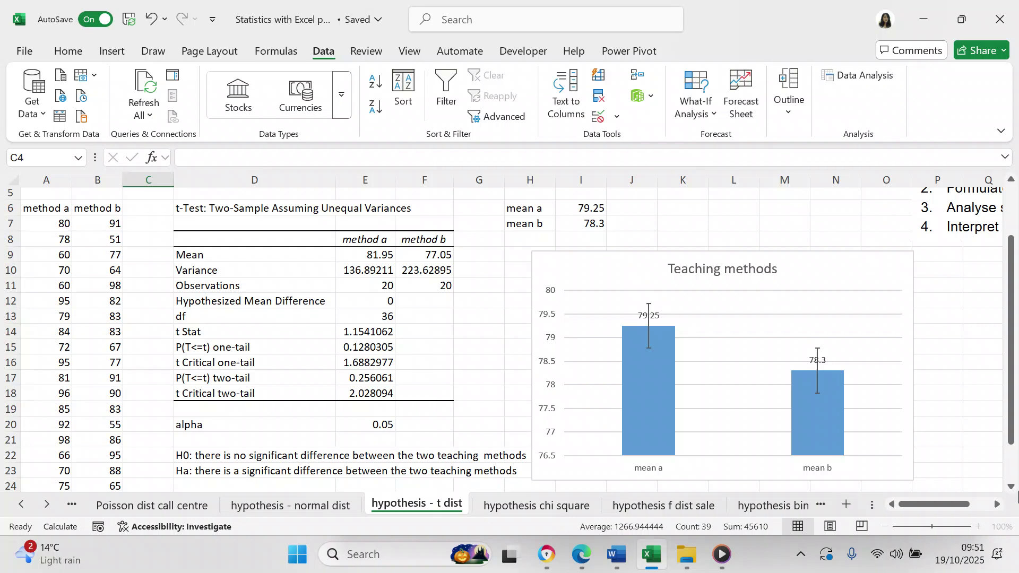
click(1011, 487)
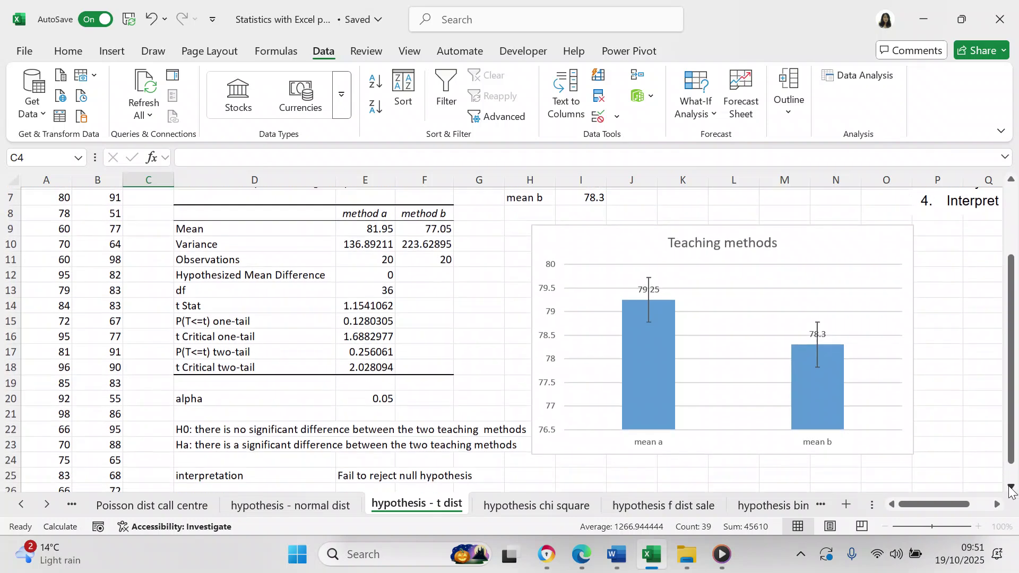
click(1011, 487)
click(1011, 486)
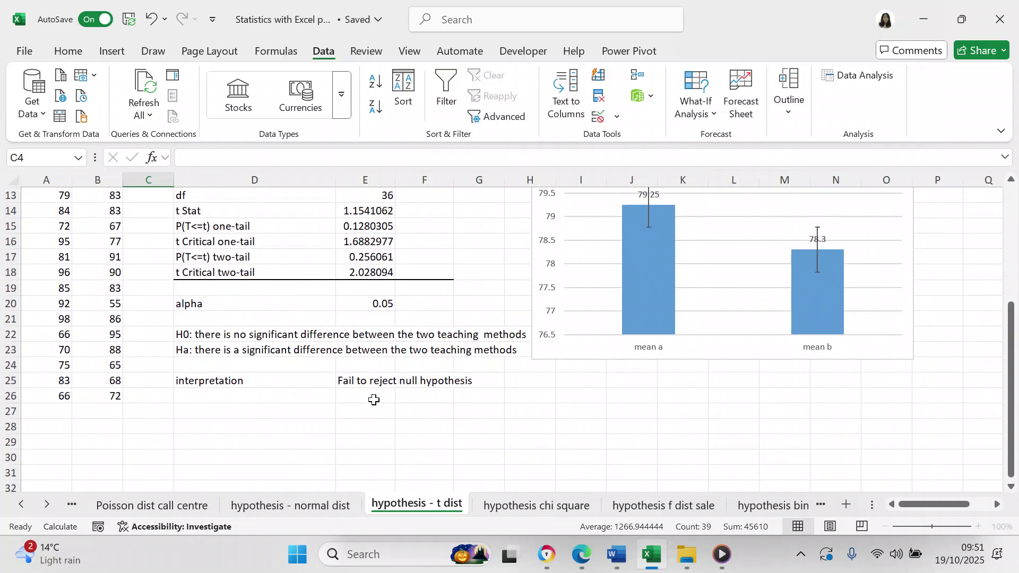
click(358, 383)
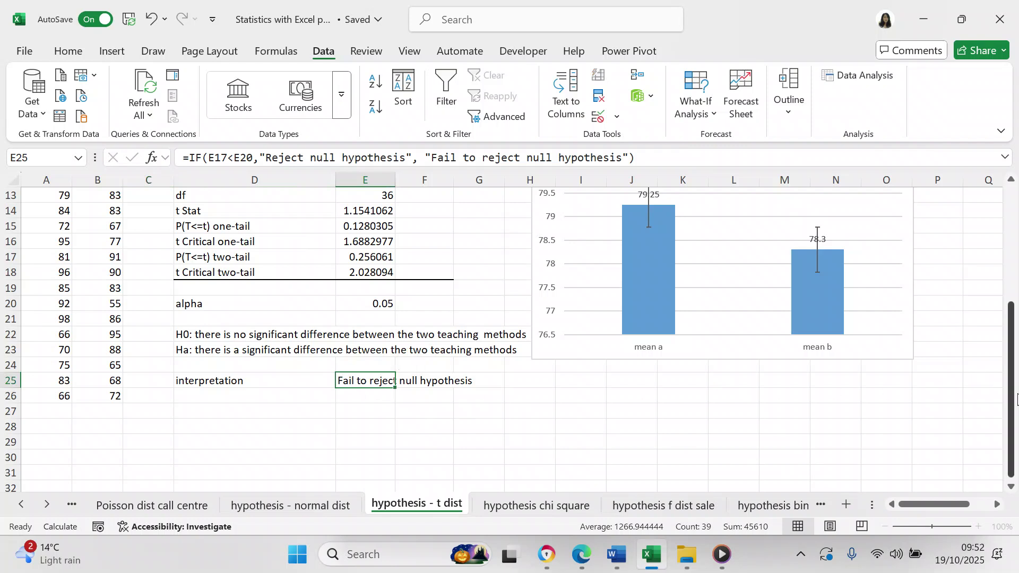
Inspect the formulas for mean a and mean b, and examine the Teaching methods chart.
drag(1011, 409, 1014, 337)
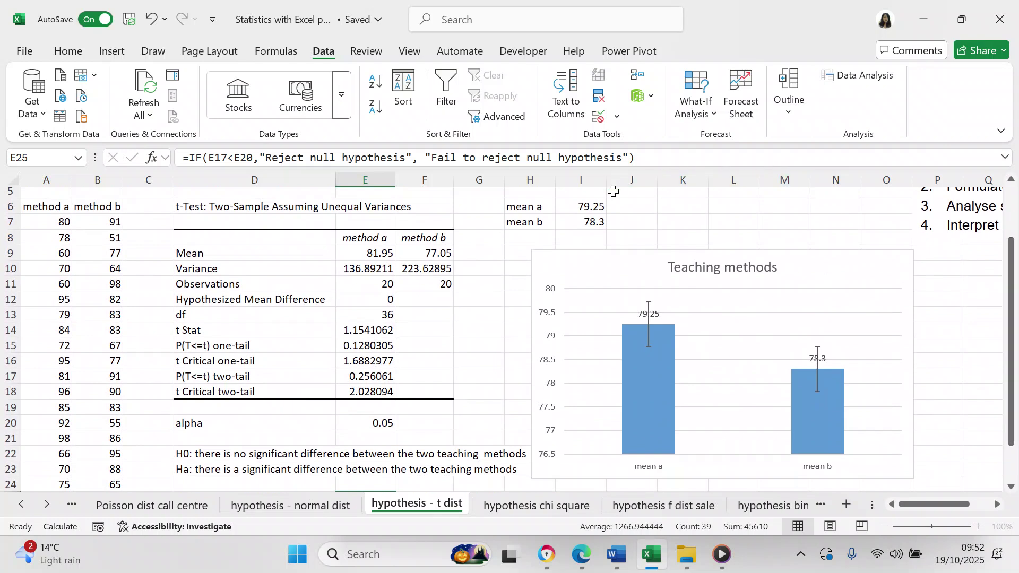
click(597, 207)
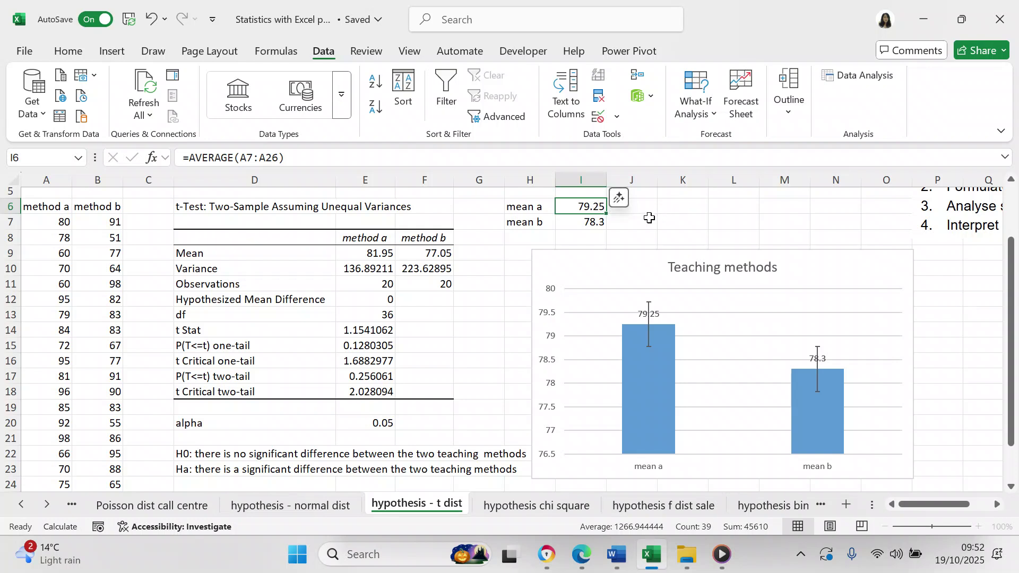
click(595, 222)
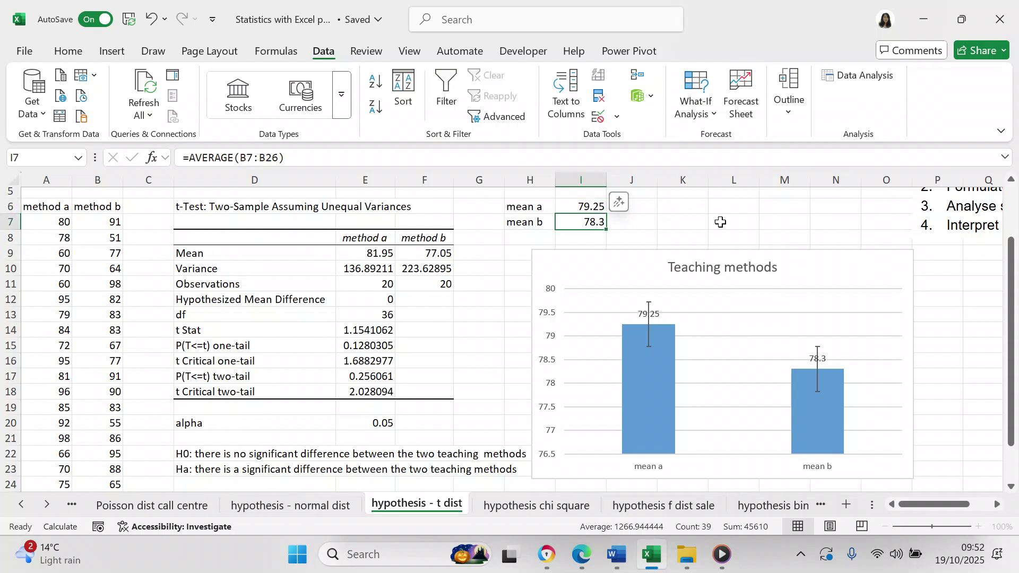
drag(1013, 368, 1012, 402)
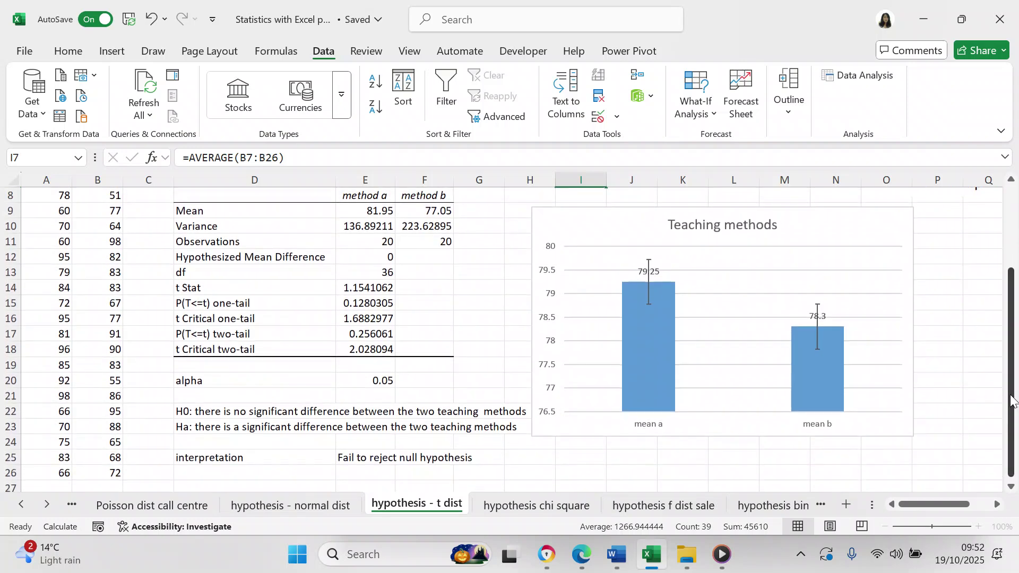